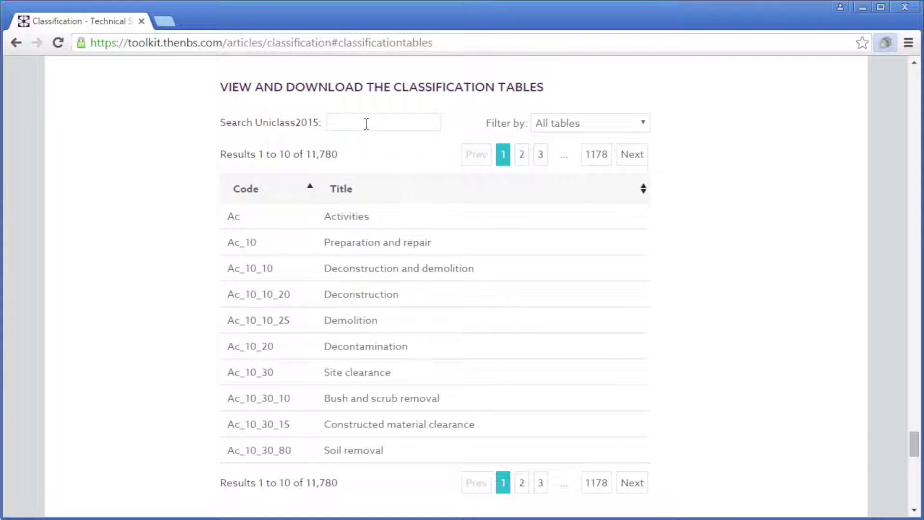
Start a search of the 11,780 Uniclass2015 codes in the classification tables.
click(366, 123)
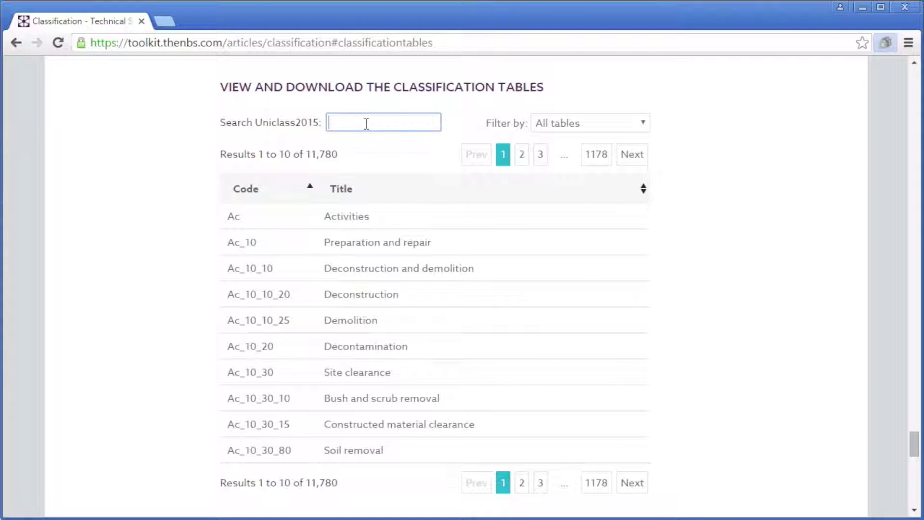
Search the Uniclass2015 codes for Pr_65_52 Pipe, tube and fitting products.
text(pipe)
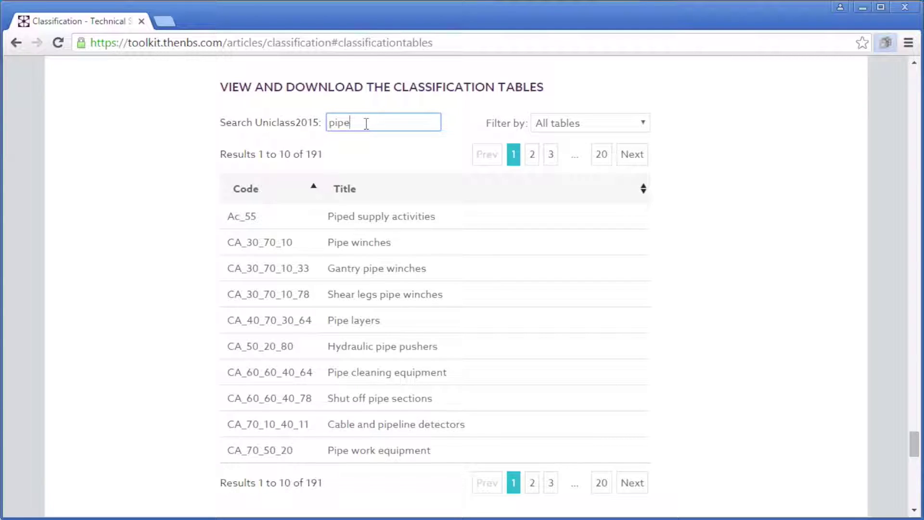
key(BackSpace)
key(BackSpace)
key(BackSpace)
key(BackSpace)
text(Pr)
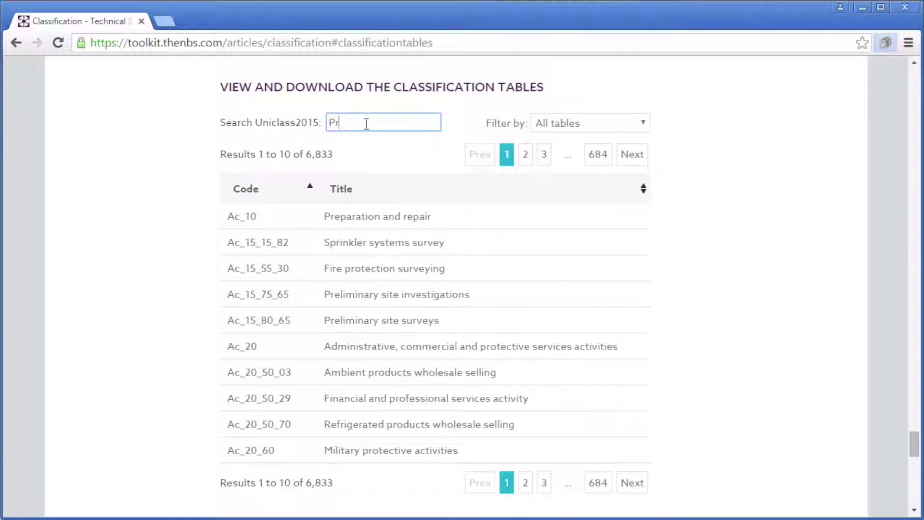
text(_65)
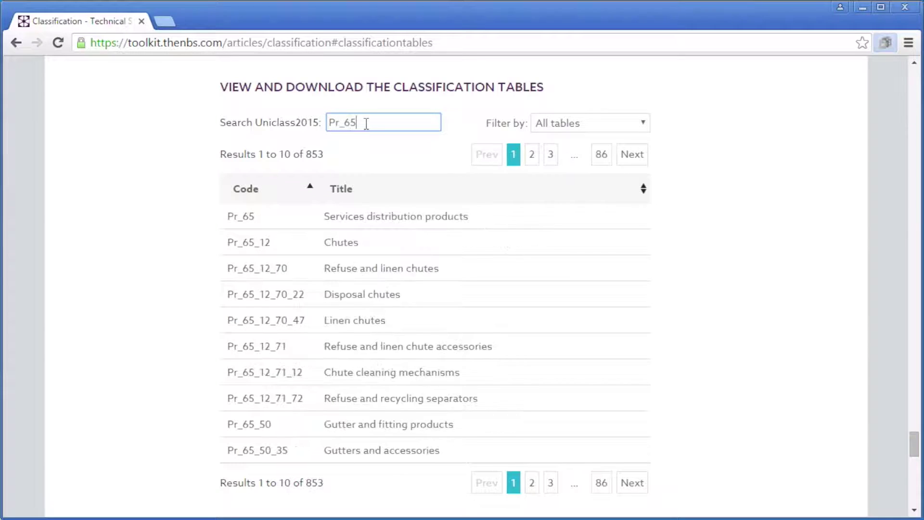
text(_52)
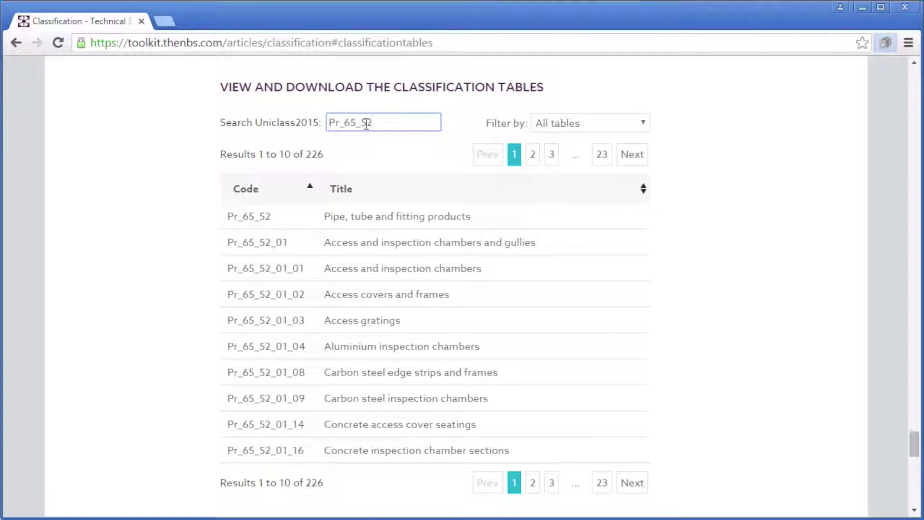
click(365, 137)
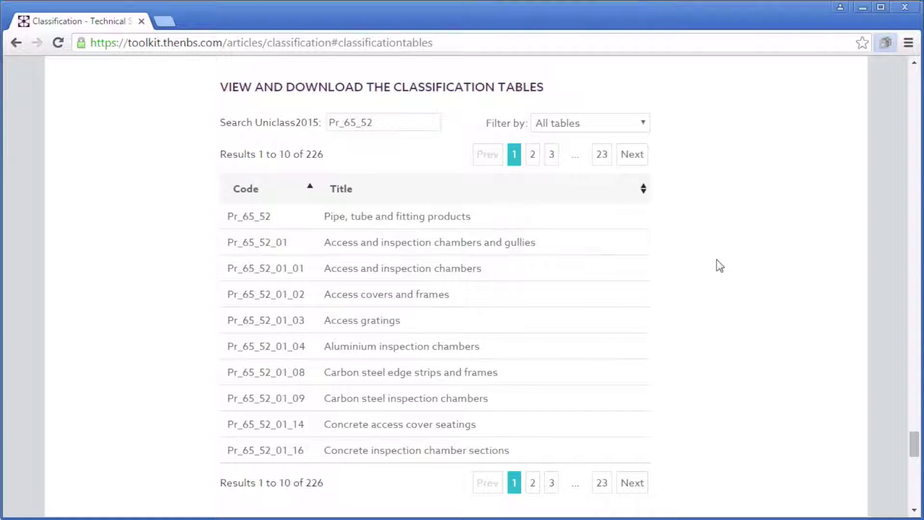
Download the Pr - Products table and open the xlsx in Excel.
scroll(720, 265, down, 9)
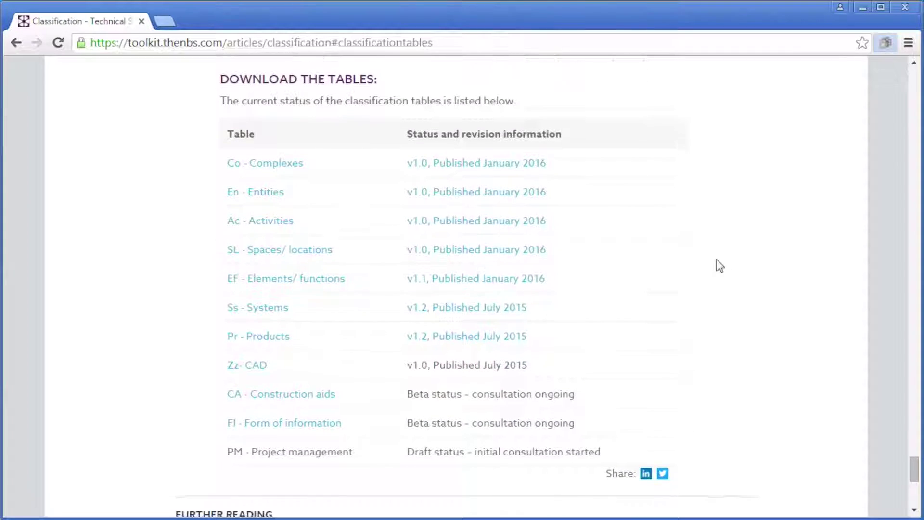
click(284, 338)
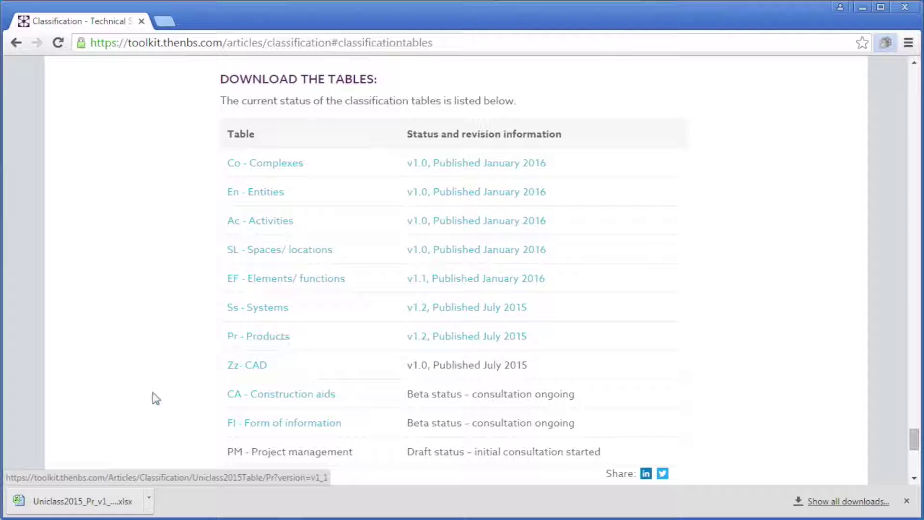
click(76, 501)
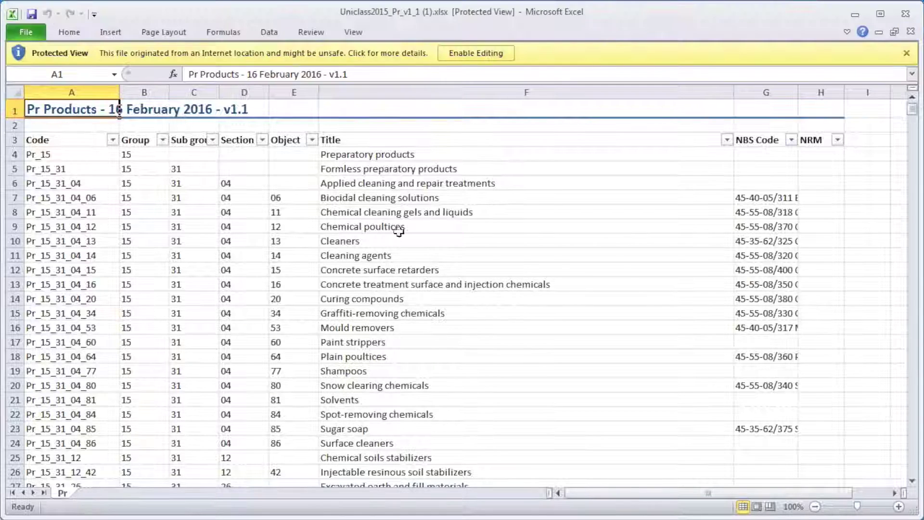
Enable editing and filter the Object column to show only value 52.
click(489, 56)
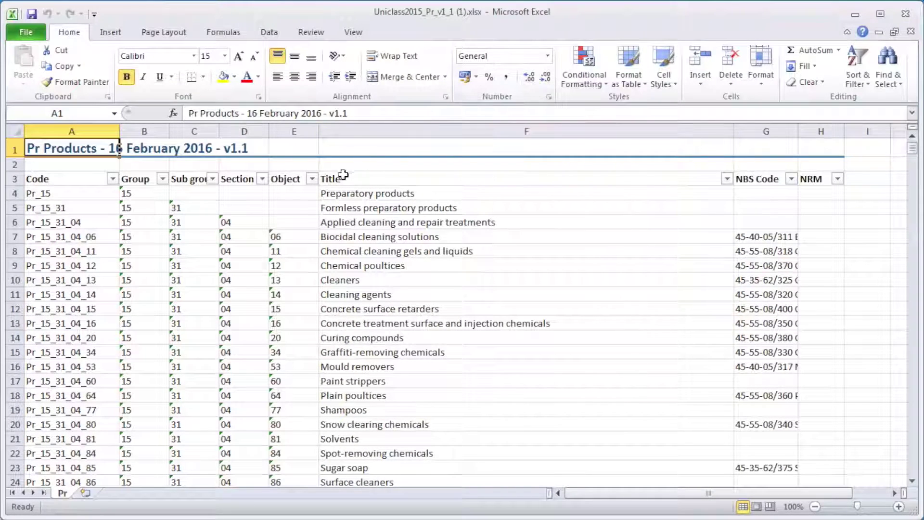
click(312, 178)
click(168, 312)
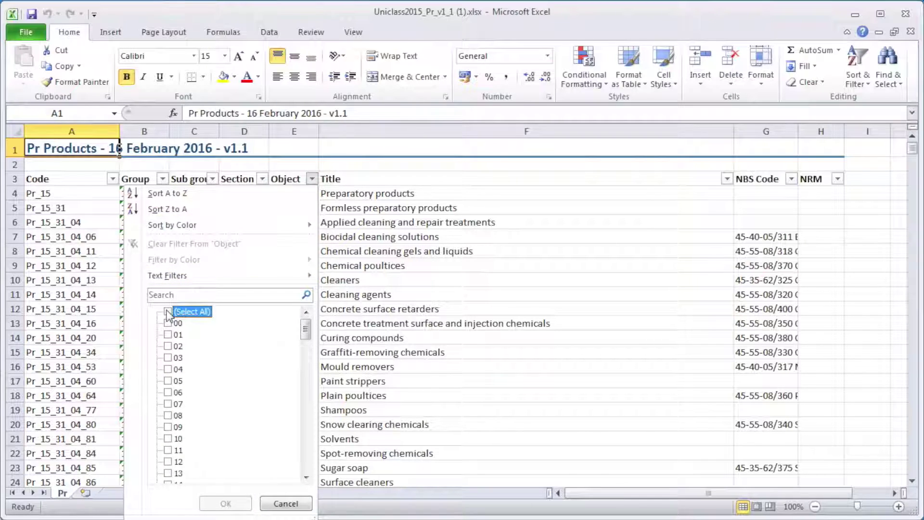
drag(307, 330, 306, 392)
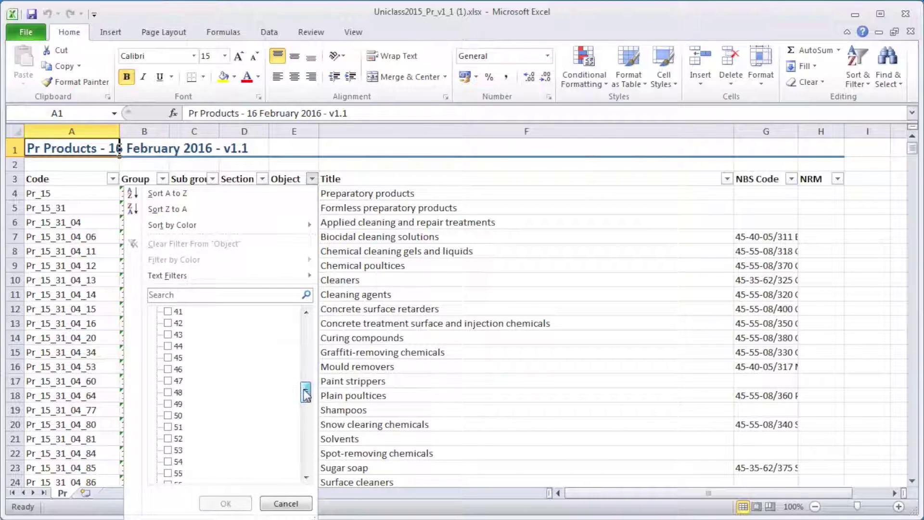
click(169, 438)
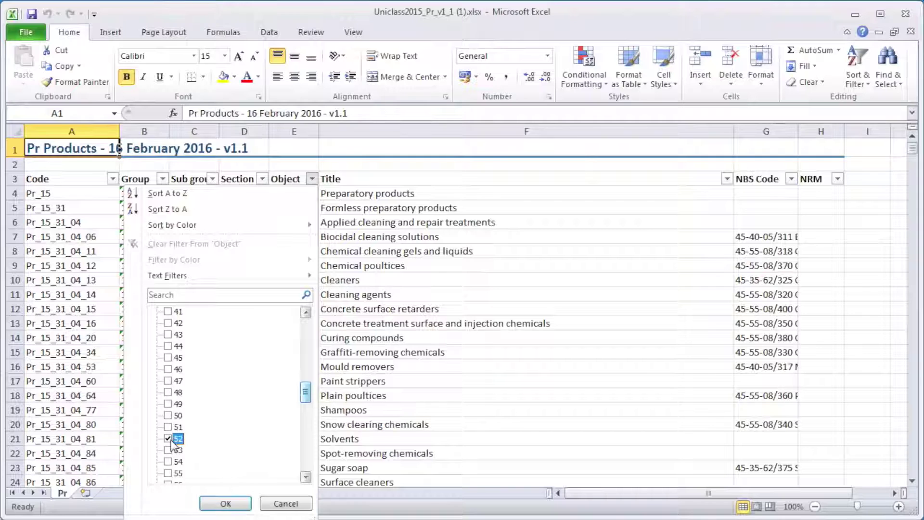
click(226, 502)
Filter the Group column to show only value 65.
click(167, 179)
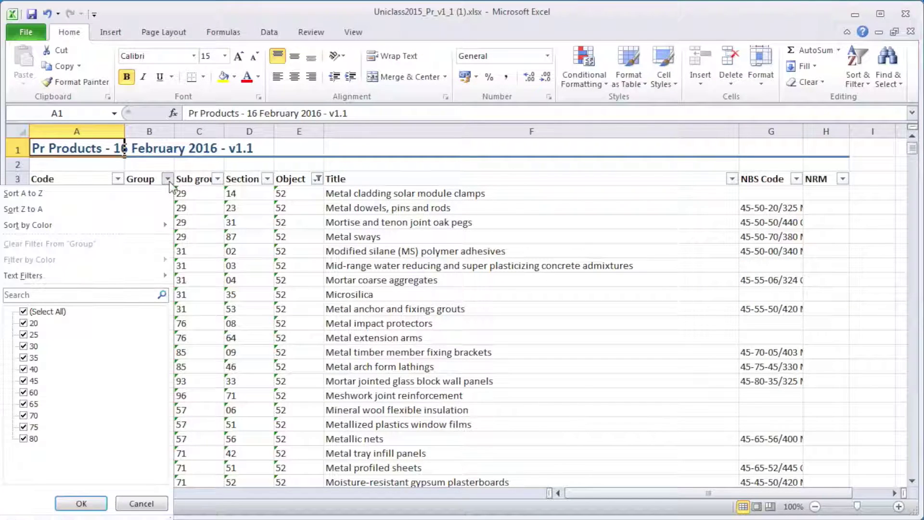
click(23, 311)
click(23, 404)
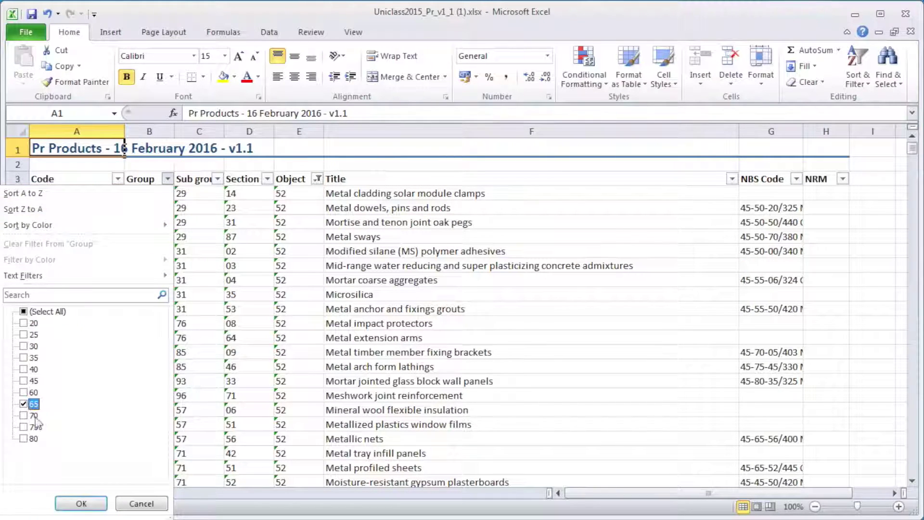
click(98, 503)
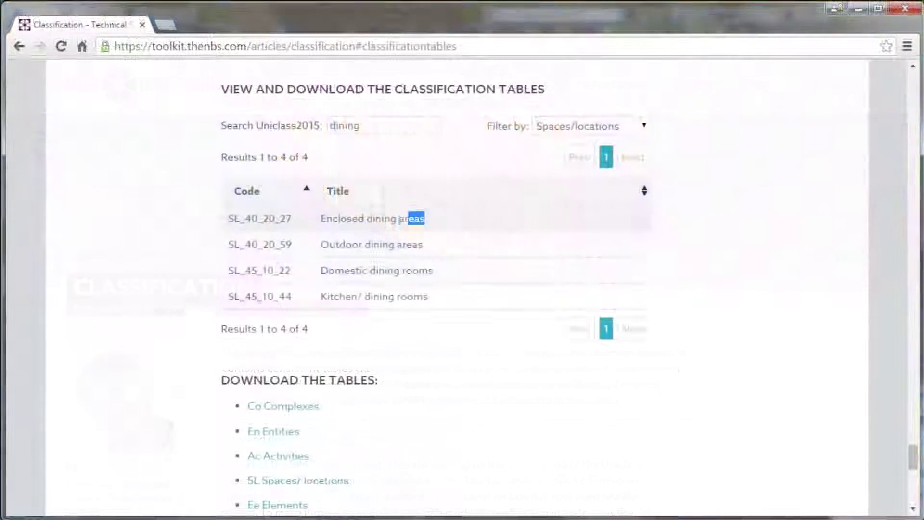
Copy the SL_40_20_27 Enclosed dining areas code and title from the first dining result.
drag(400, 219, 234, 220)
right_click(245, 218)
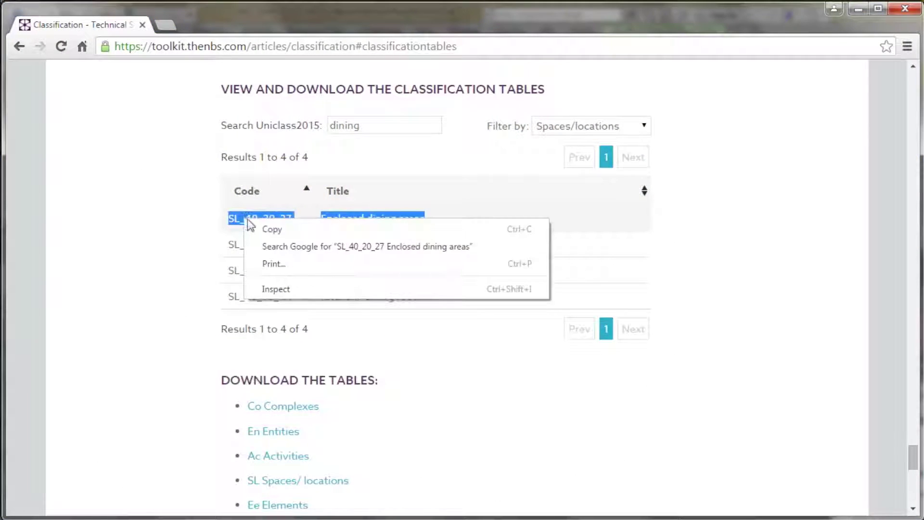
click(262, 229)
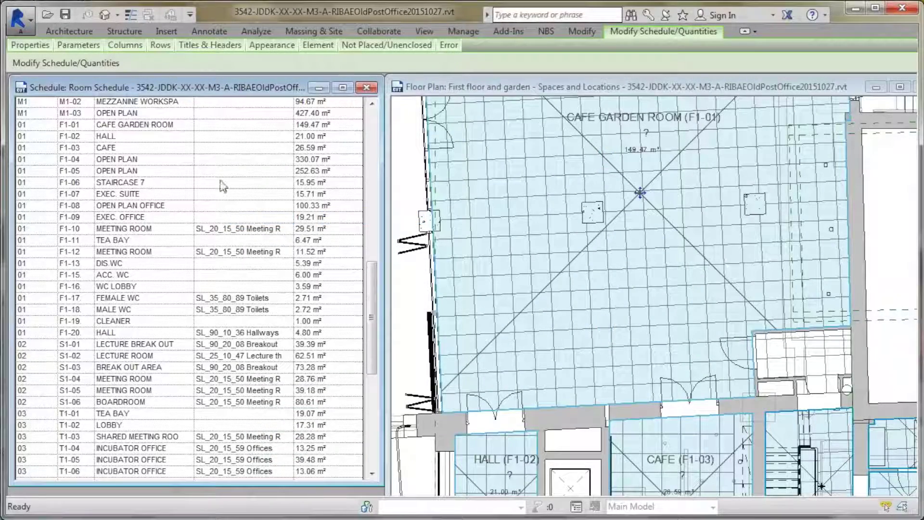
Paste SL_40_20_27 Enclosed dining areas into the Cafe Garden Room's classification cell.
click(266, 126)
text(Enclosed dining areas)
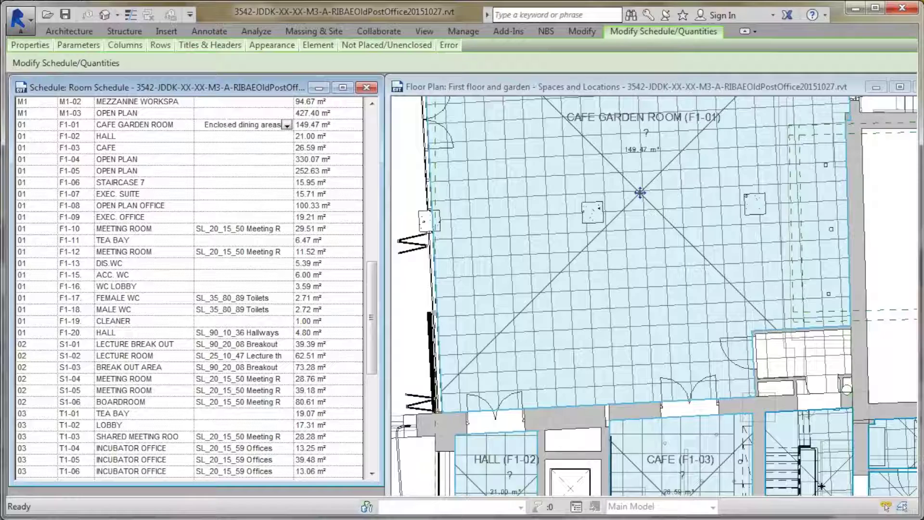
key(Home)
text(SL_40_20_27)
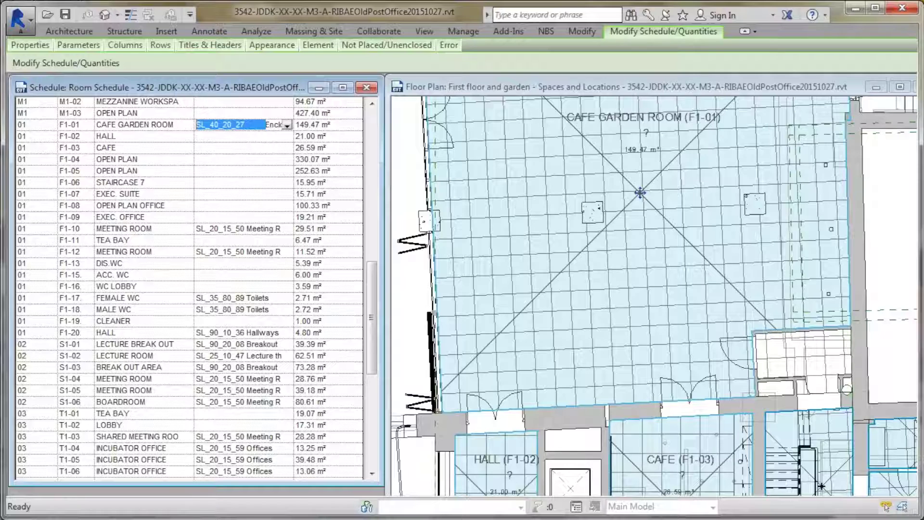
key(BackSpace)
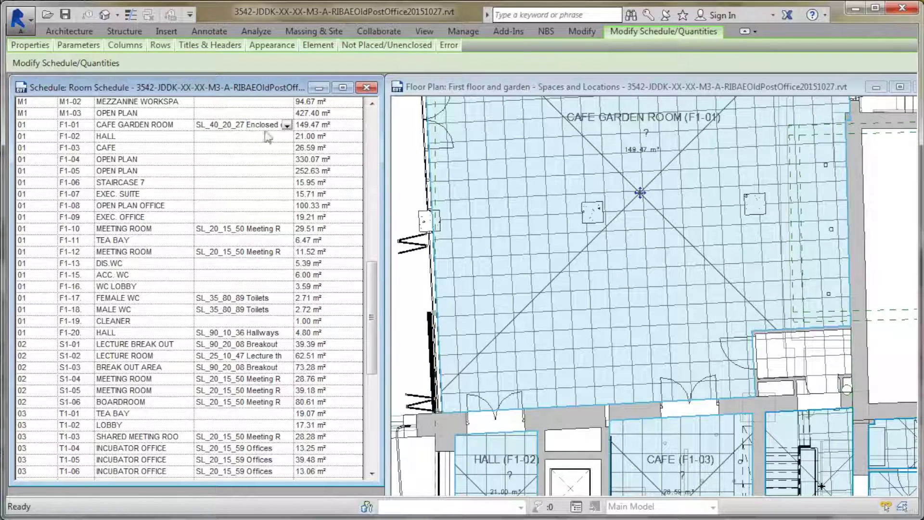
key(Return)
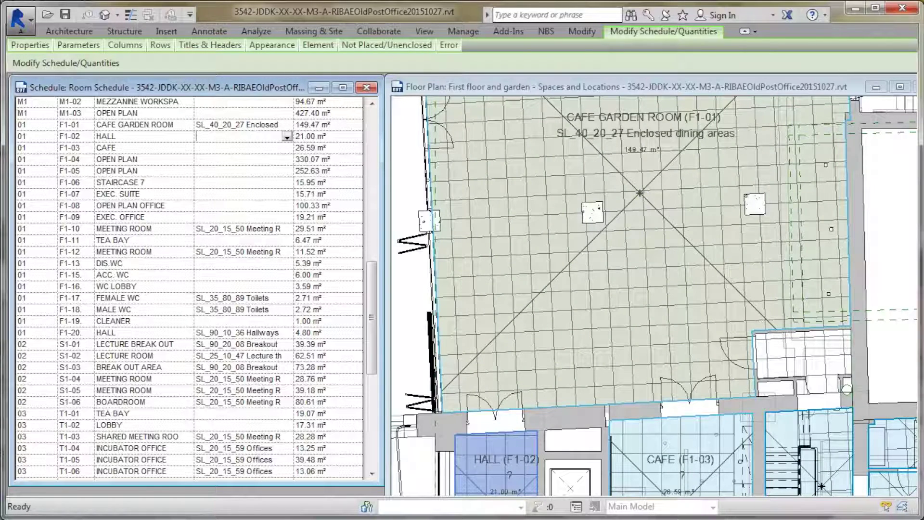
Assign SL_90_10_36 Hallways to the Hall, then list the Cafe's classification values.
click(287, 137)
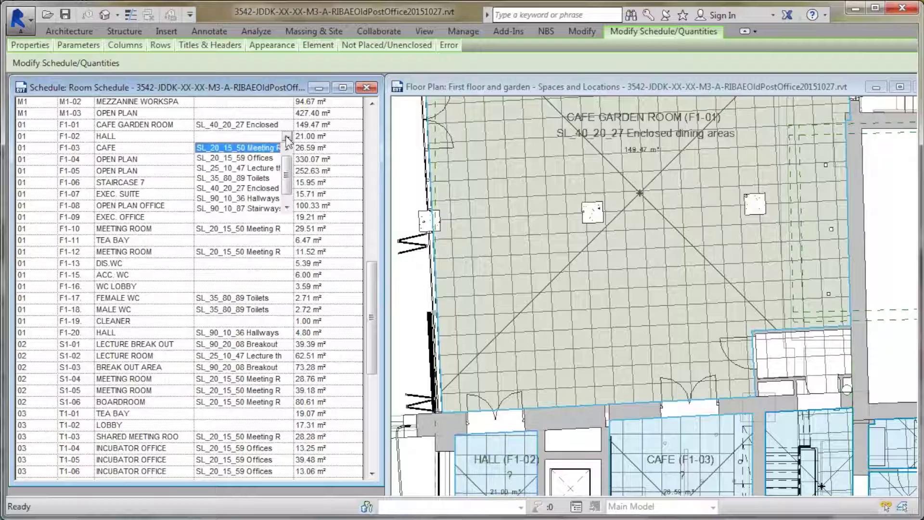
click(272, 202)
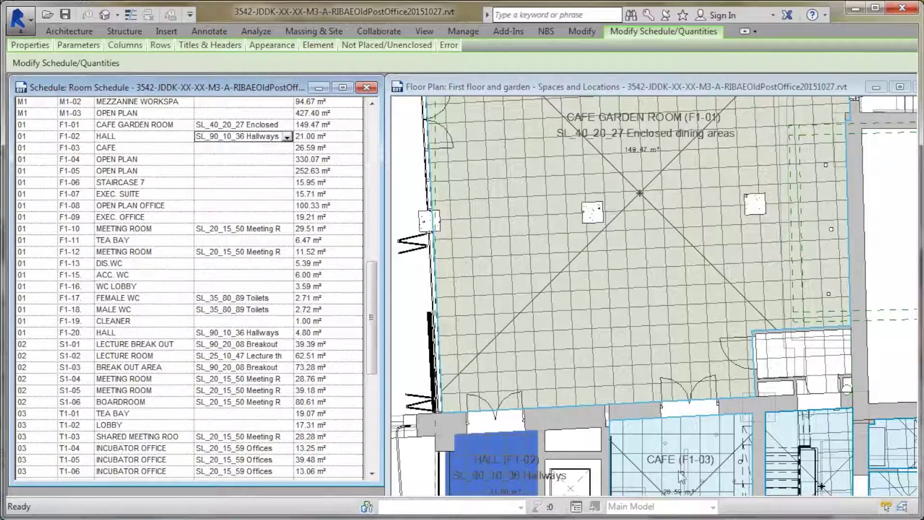
click(277, 149)
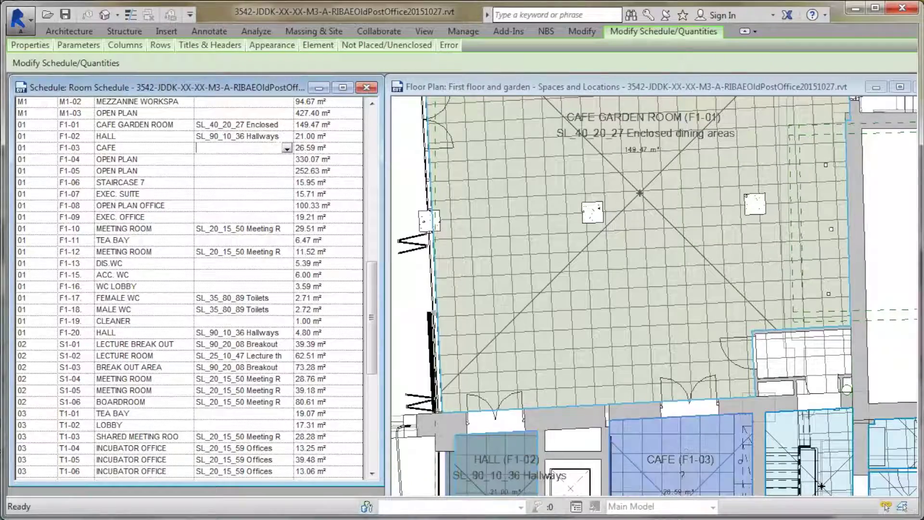
click(287, 149)
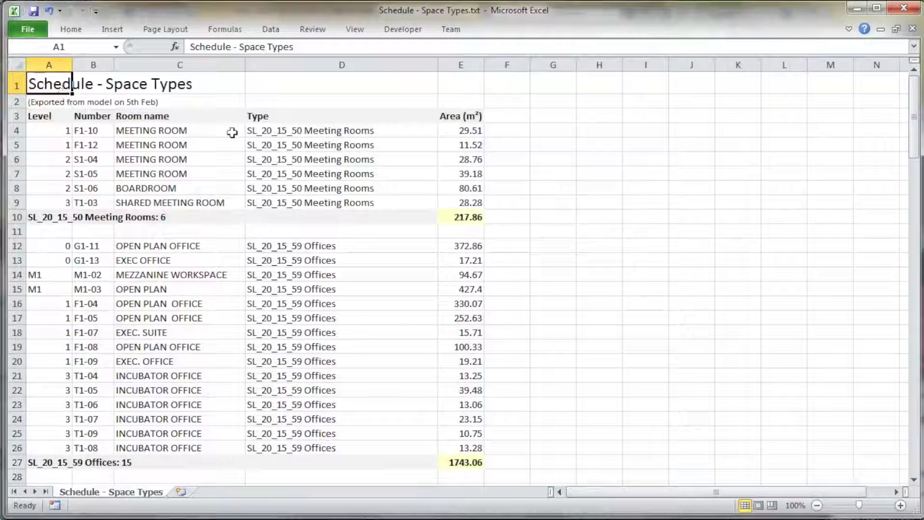
Review the six meeting room types and their 217.86 m² subtotal formula.
drag(262, 131, 290, 203)
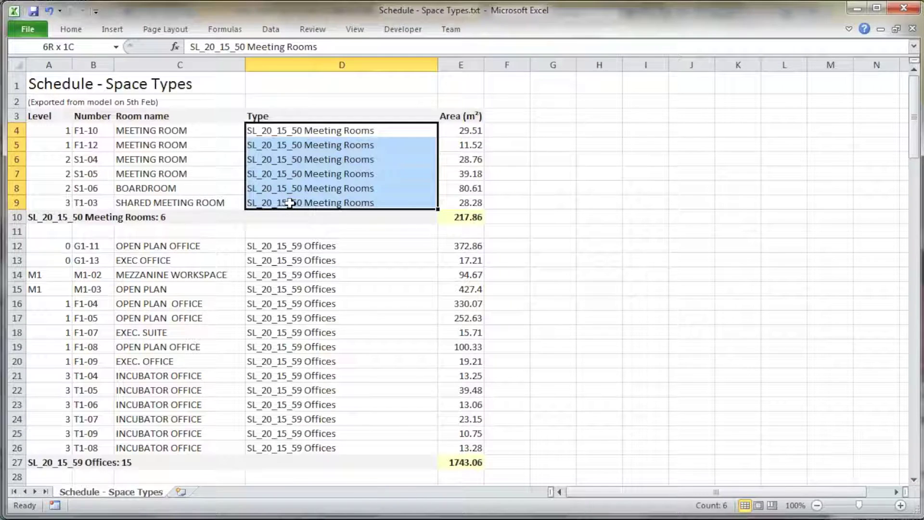
click(52, 217)
drag(96, 218, 159, 218)
click(463, 219)
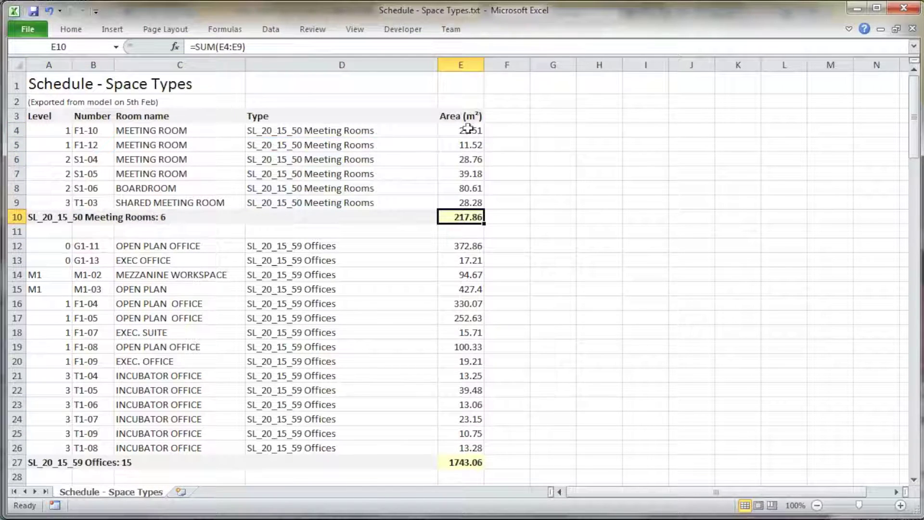
Review the fifteen office types and their 1743.06 m² subtotal formula.
drag(330, 248, 329, 451)
drag(37, 463, 241, 462)
click(456, 462)
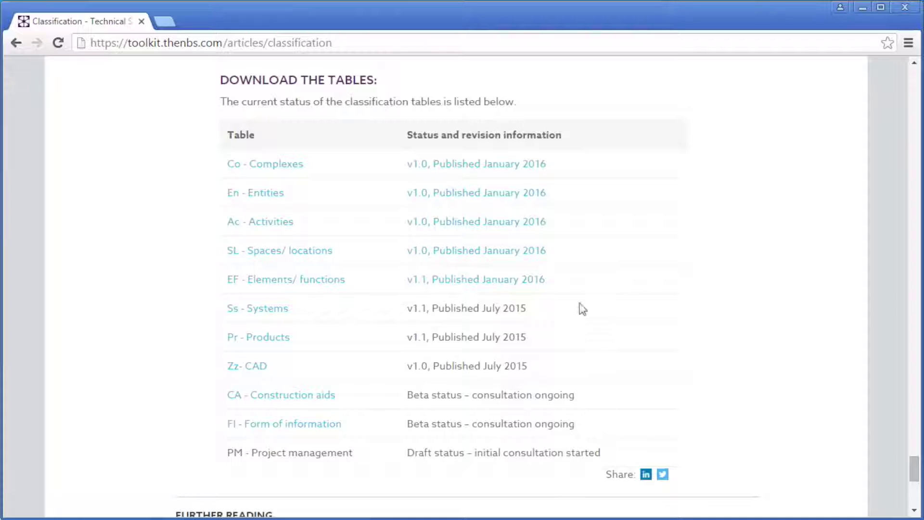
Download the Co - Complexes v1.0 revisions PDF and open it.
click(510, 168)
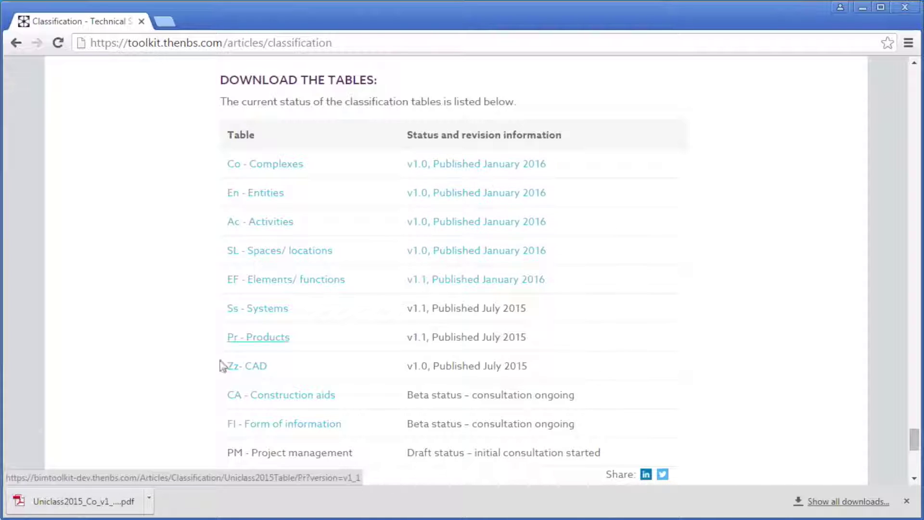
click(109, 502)
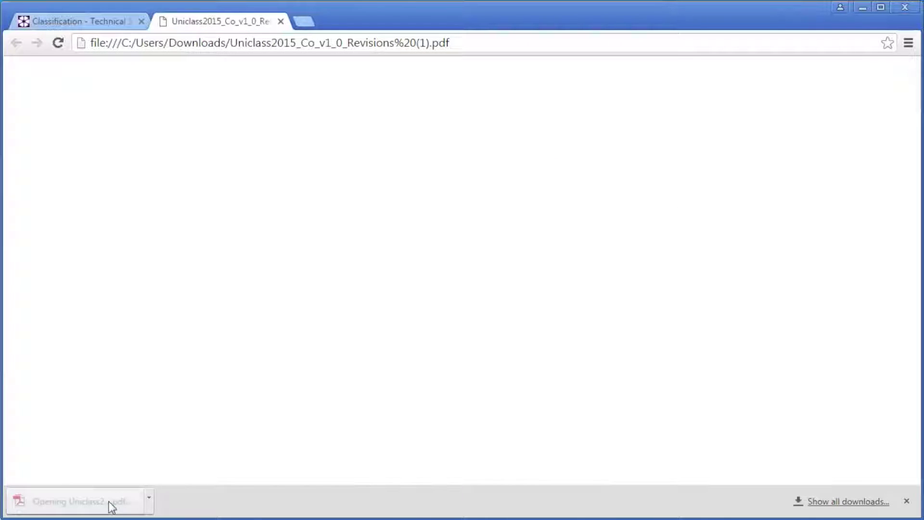